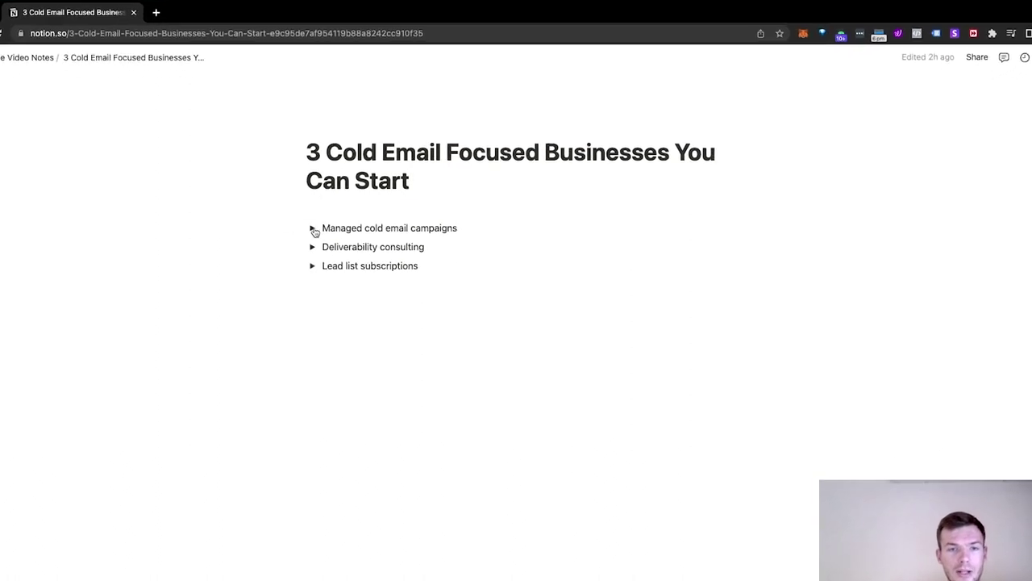
- Expand the Managed cold email campaigns toggle
left_click(313, 229)
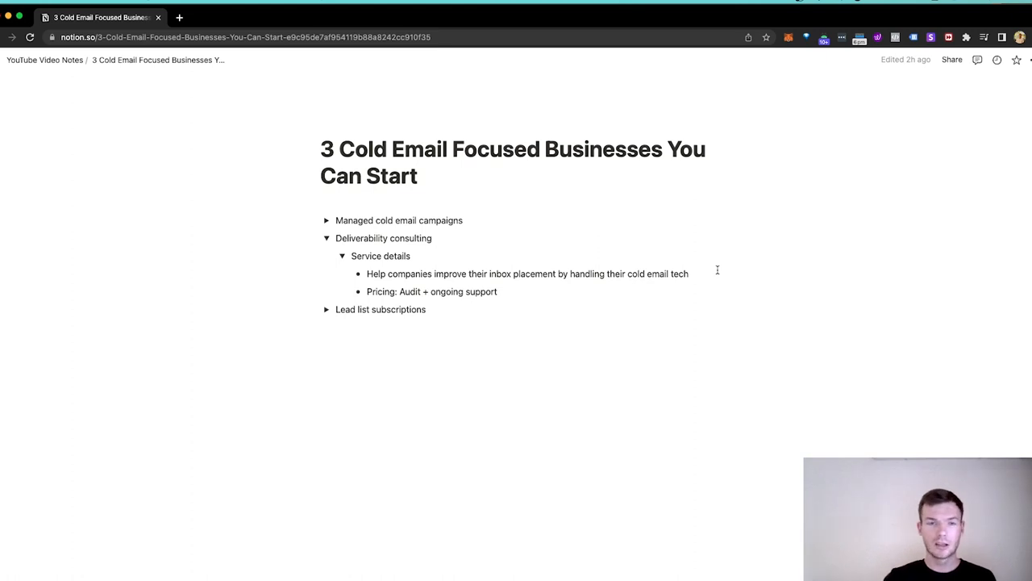
- Collapse Deliverability consulting and its service details, briefly selecting its line then deselecting
left_click(342, 256)
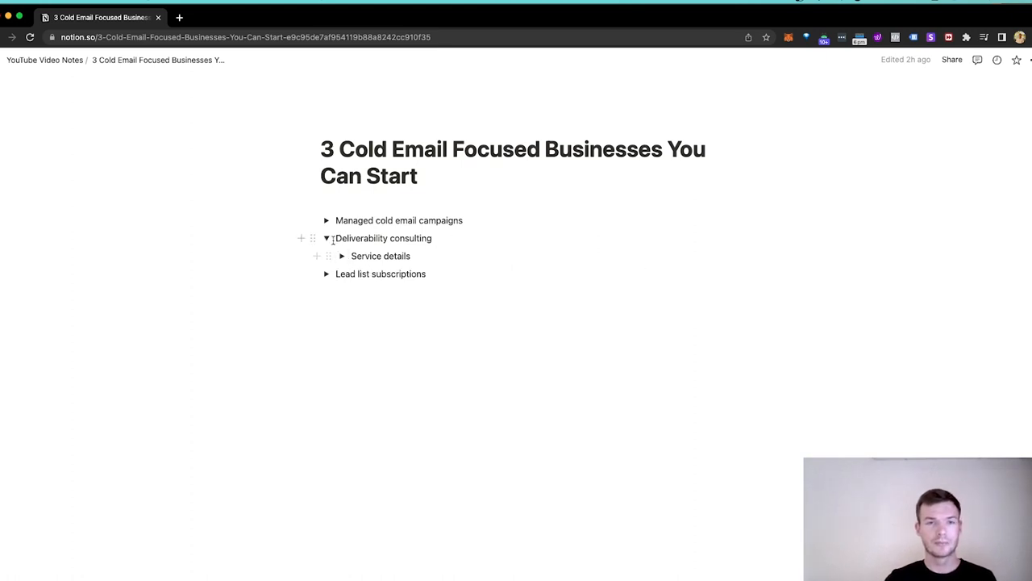
left_click(326, 238)
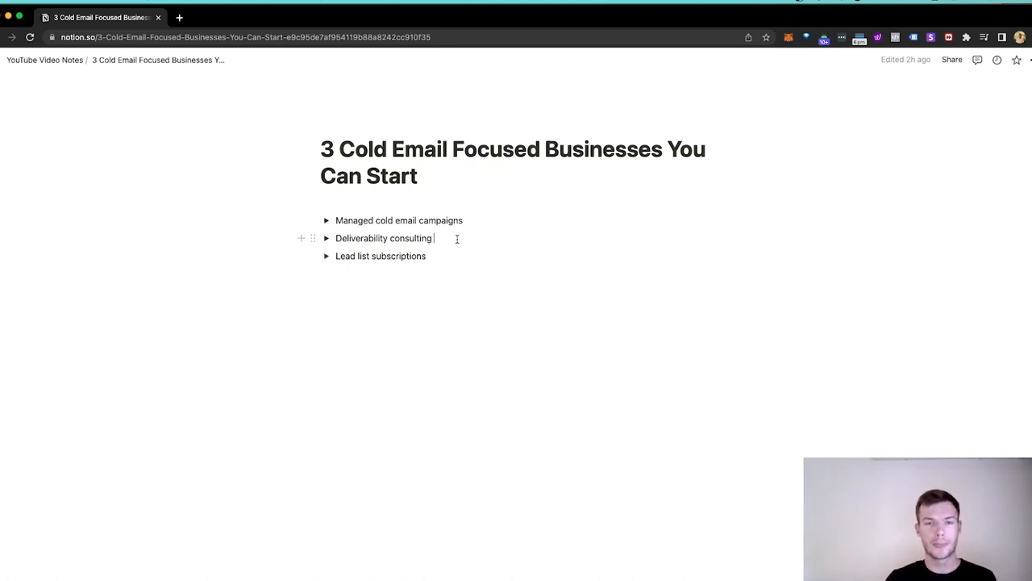
triple_click(435, 238)
left_click(484, 259)
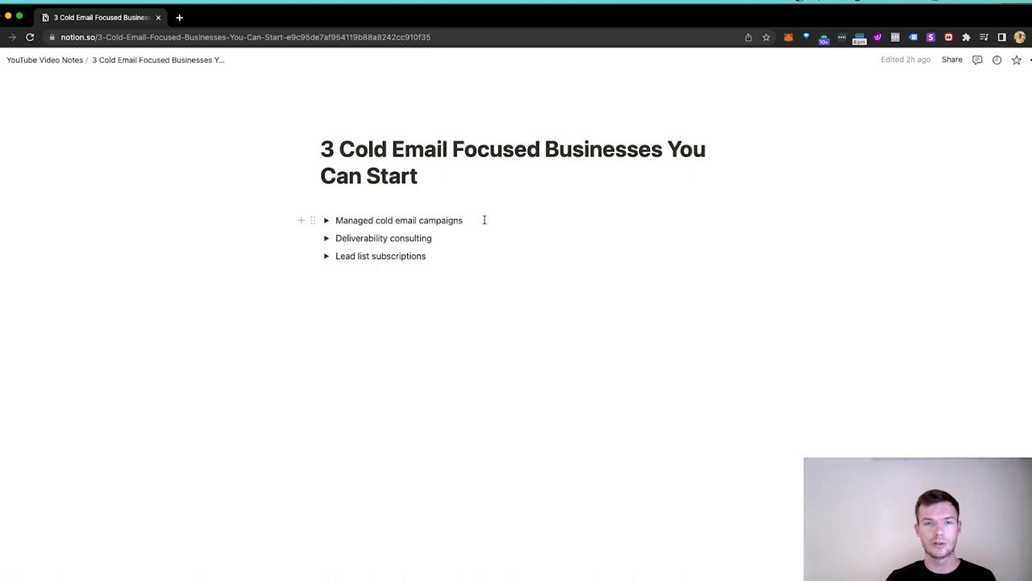
- Expand Lead list subscriptions and its Service details showing lead list frequency and pricing bullets
left_click(325, 257)
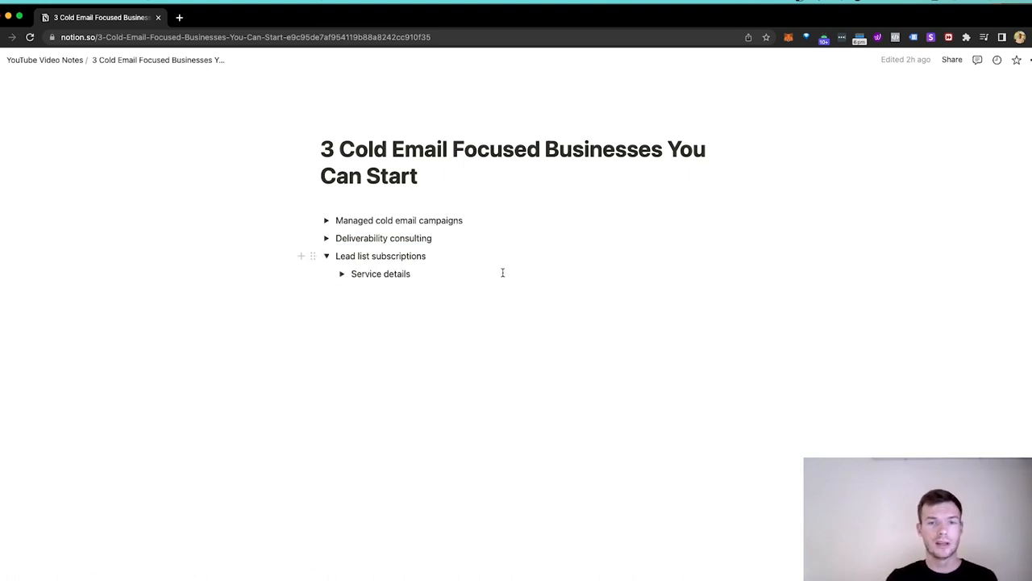
left_click(341, 273)
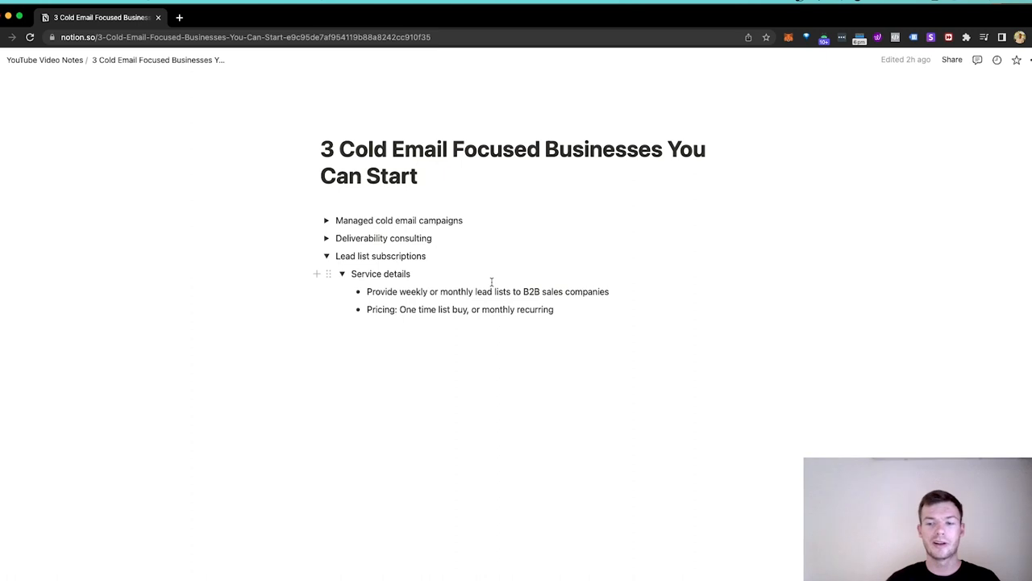
left_click(326, 221)
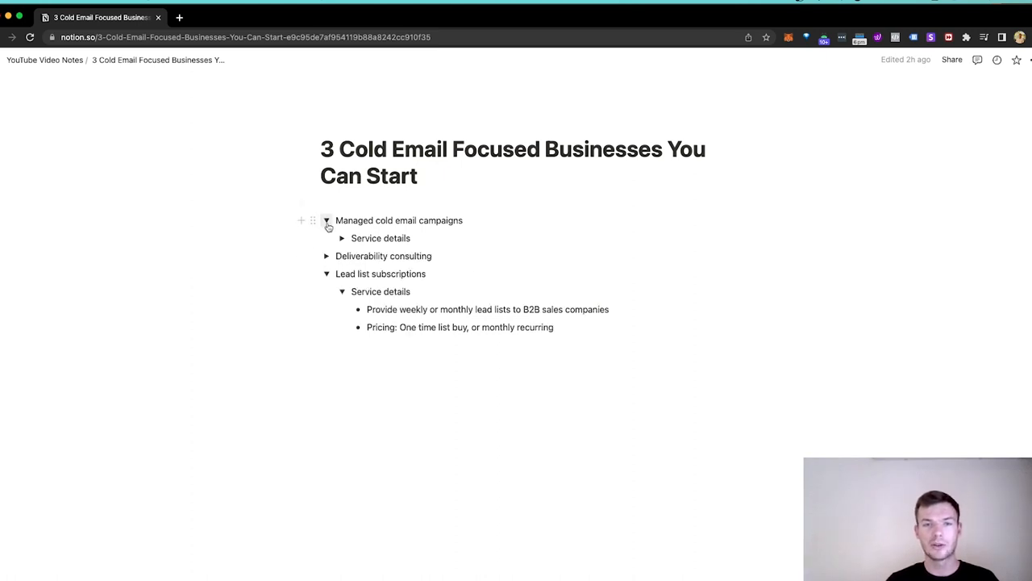
left_click(341, 238)
double_click(493, 256)
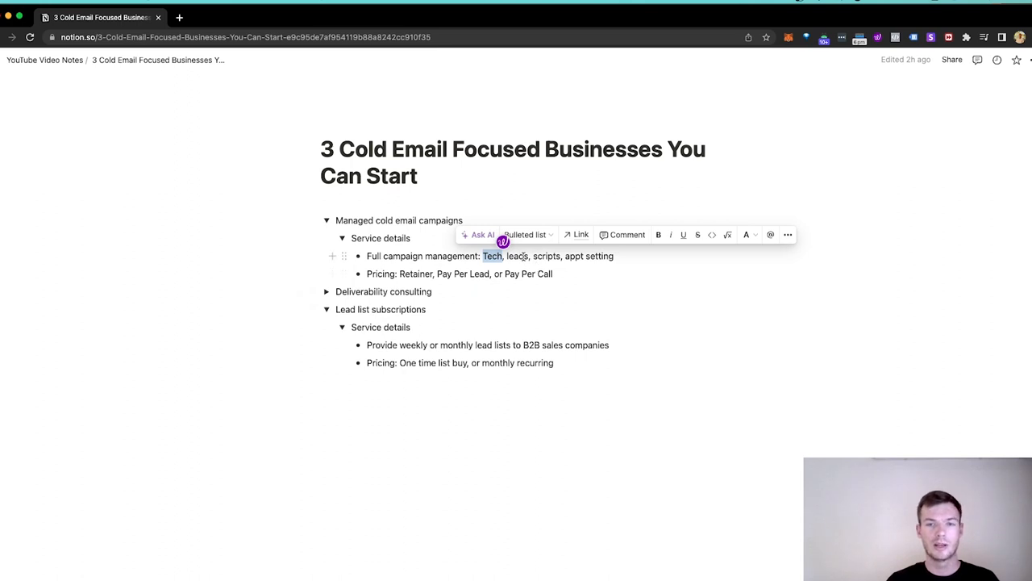
double_click(518, 256)
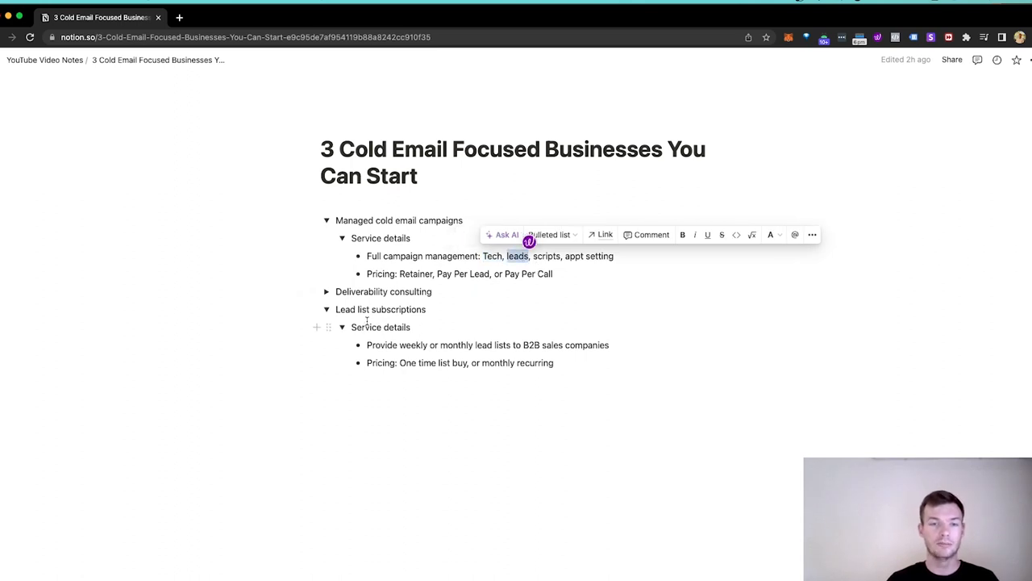
double_click(547, 256)
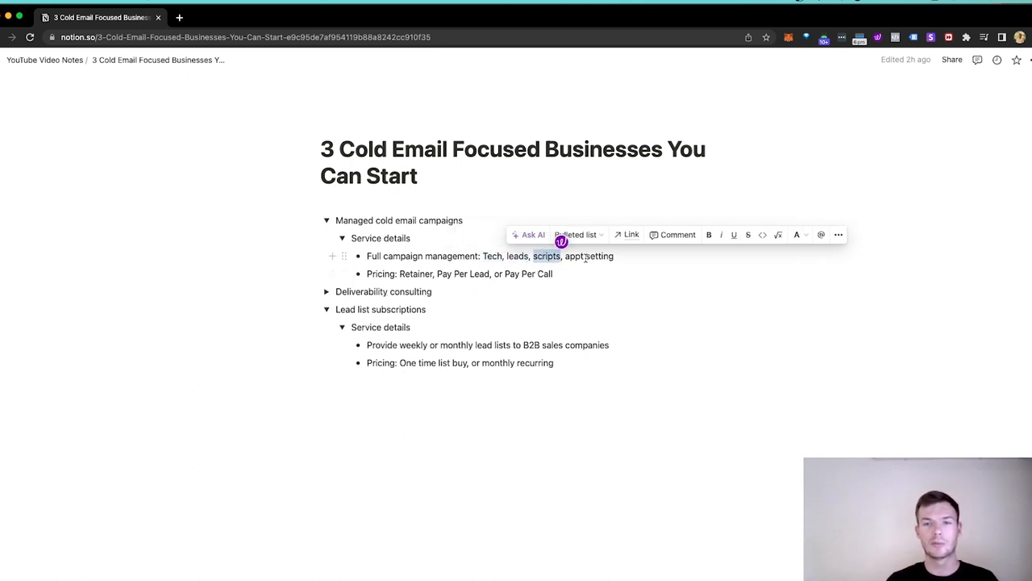
left_click(343, 238)
left_click(326, 221)
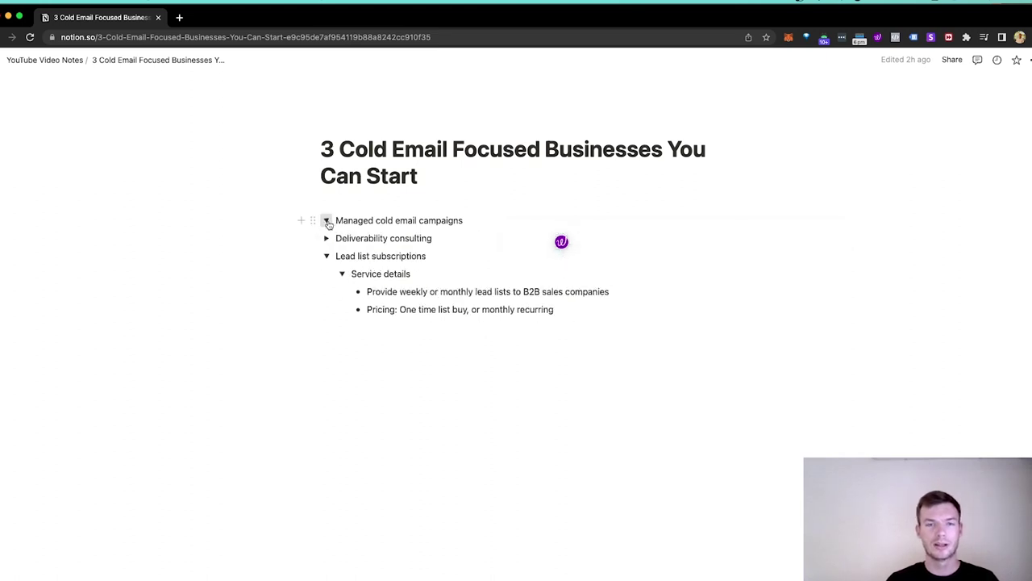
left_click(406, 289)
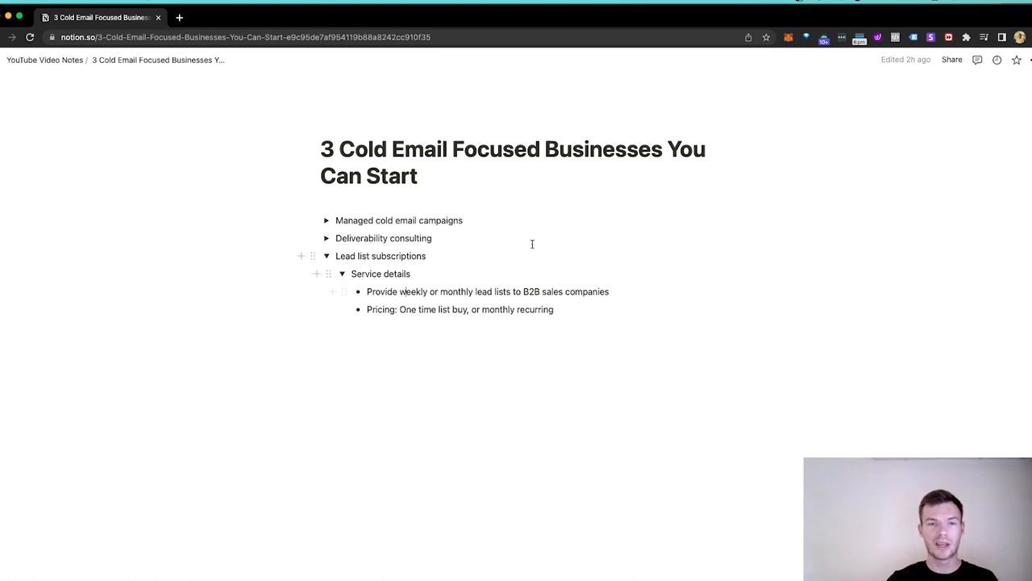
left_click(326, 256)
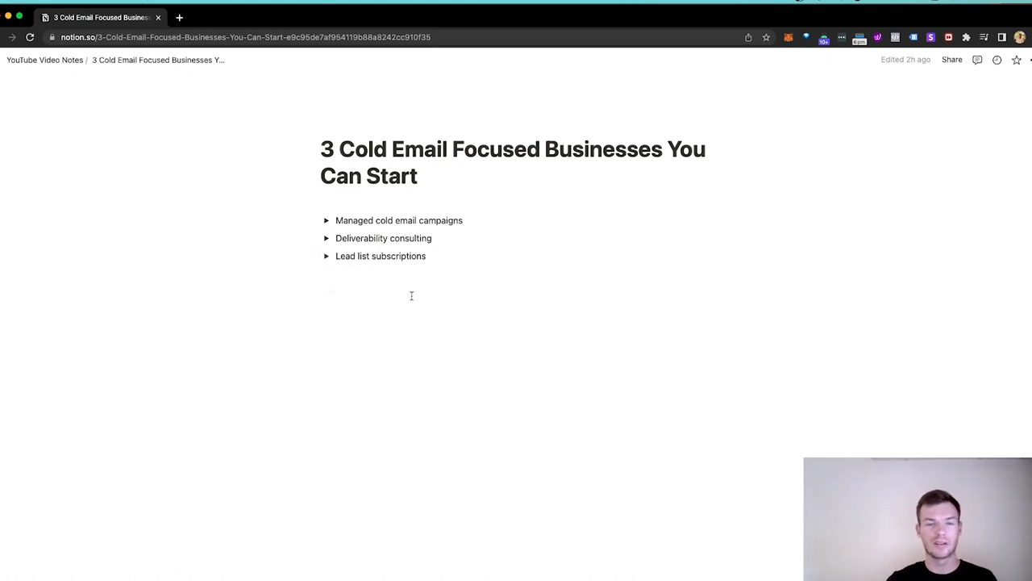